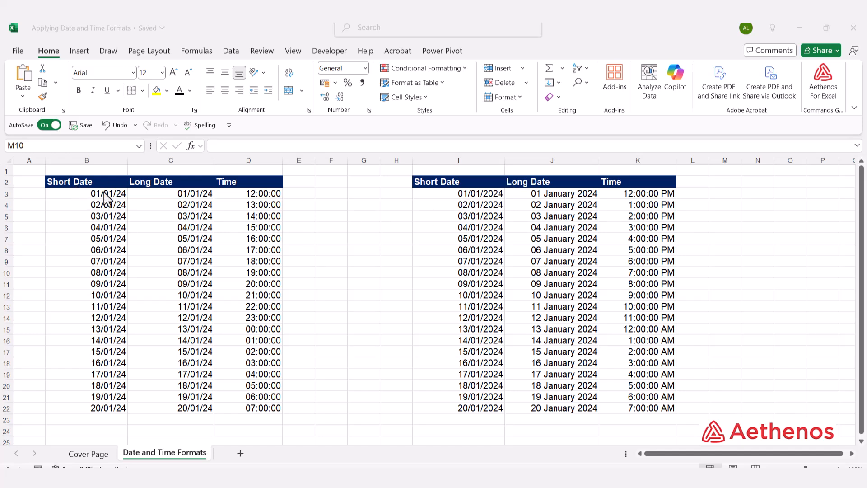
Step: Apply the Short Date number format to the dates in cells B3:B22 of the left table
click(80, 196)
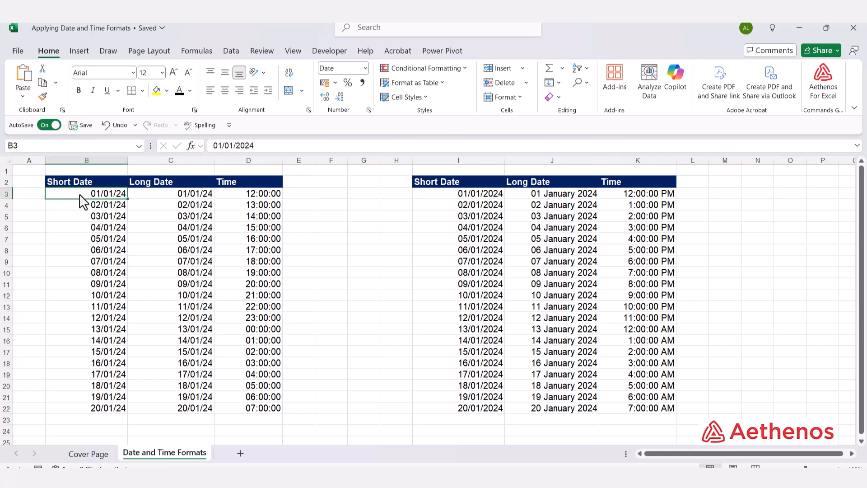
key(ctrl+shift+Down)
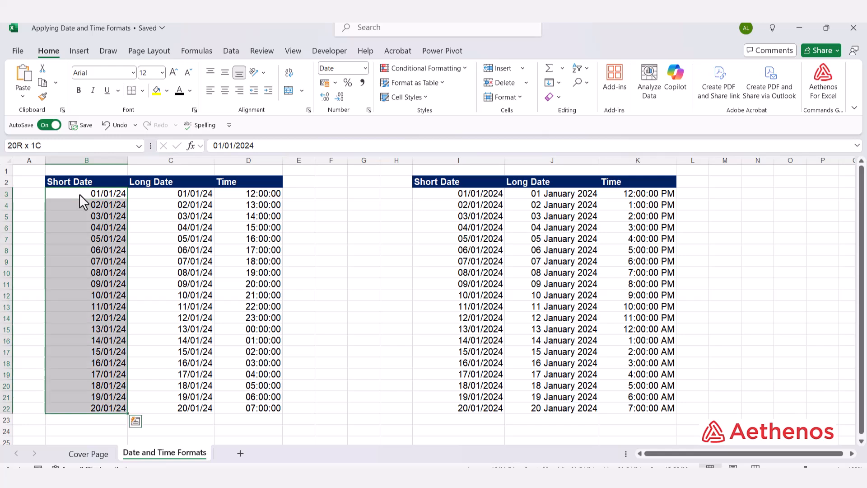
click(365, 68)
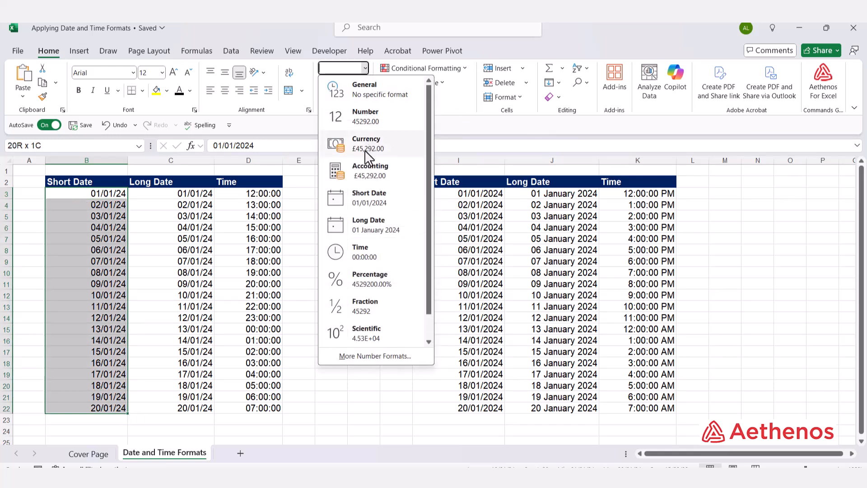
click(381, 207)
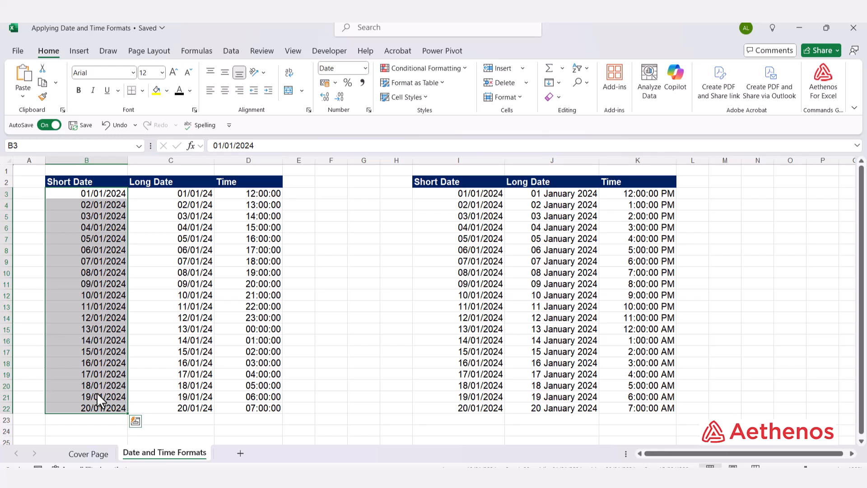
Step: Apply the Long Date number format to the dates in cells C3:C22 of the left table
click(166, 200)
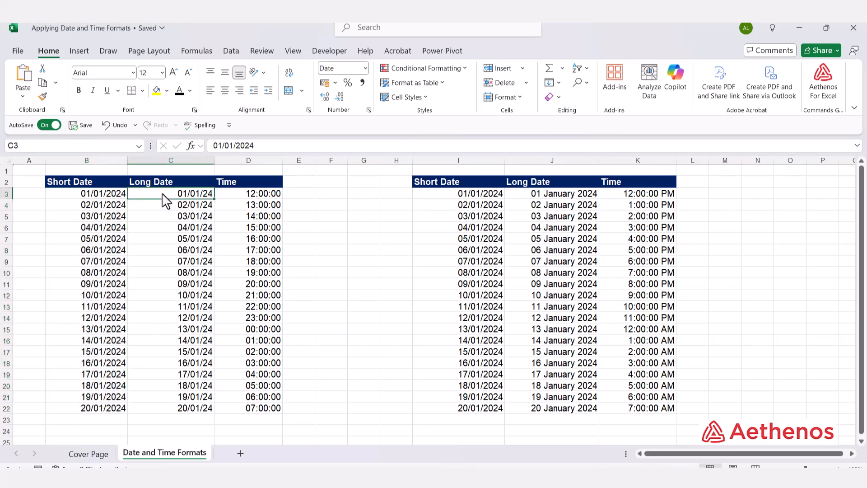
key(ctrl+shift+Down)
click(161, 193)
key(ctrl+shift+Down)
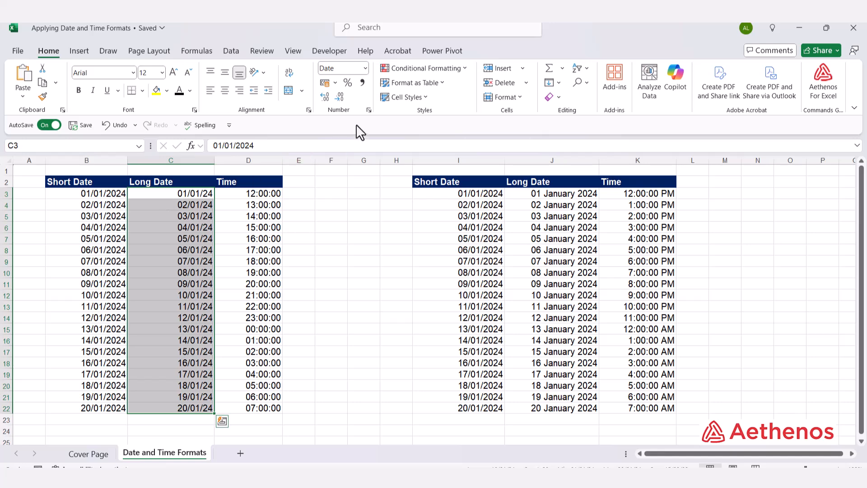
click(364, 68)
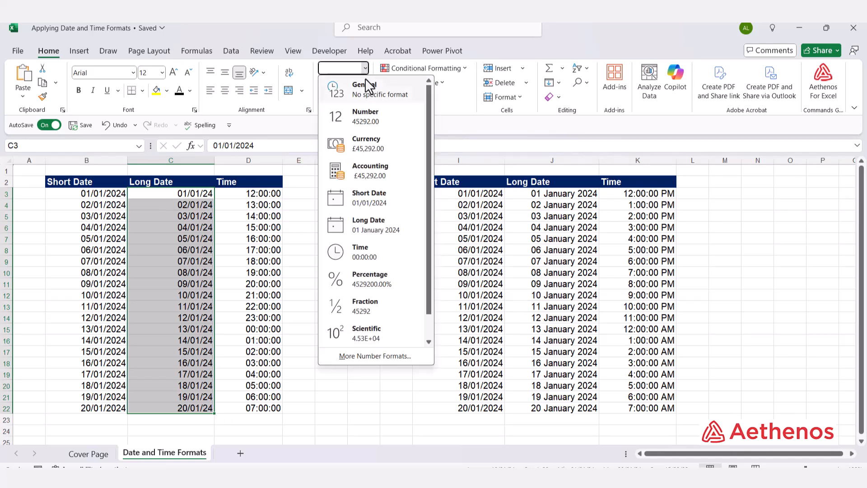
click(378, 225)
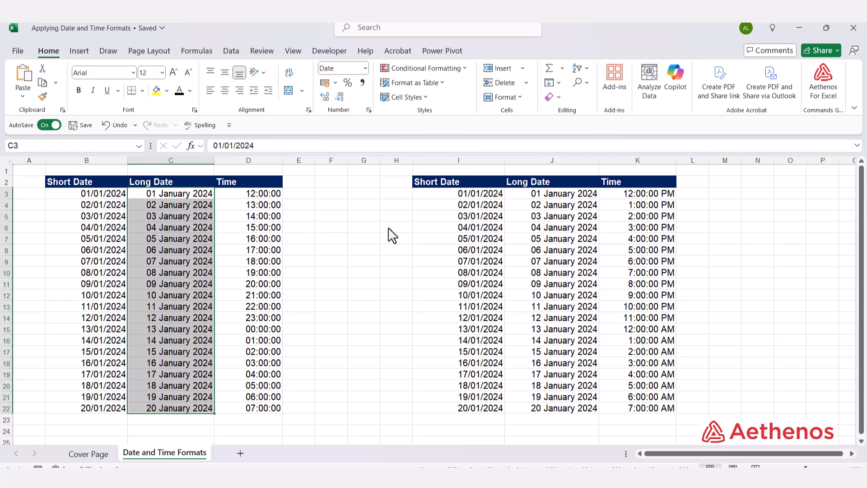
click(389, 228)
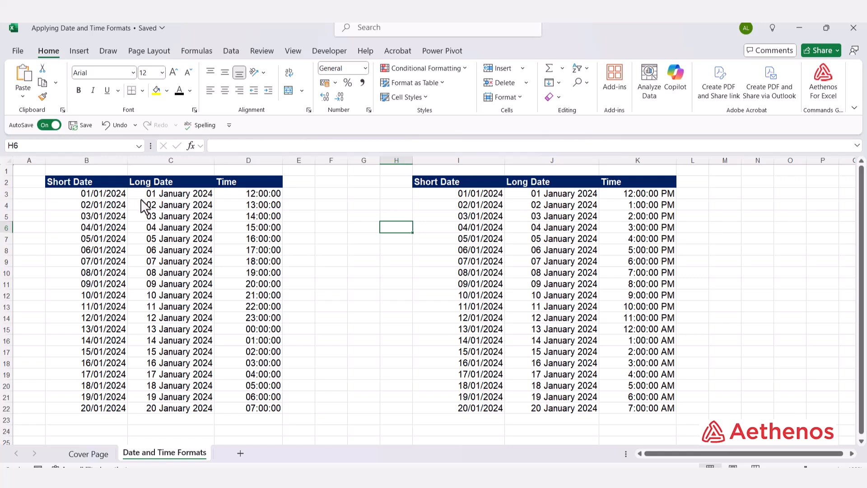
click(111, 195)
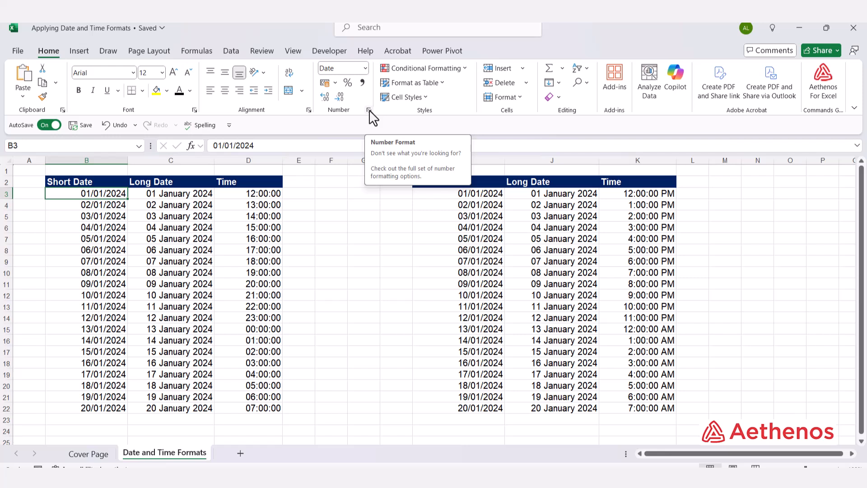
click(367, 209)
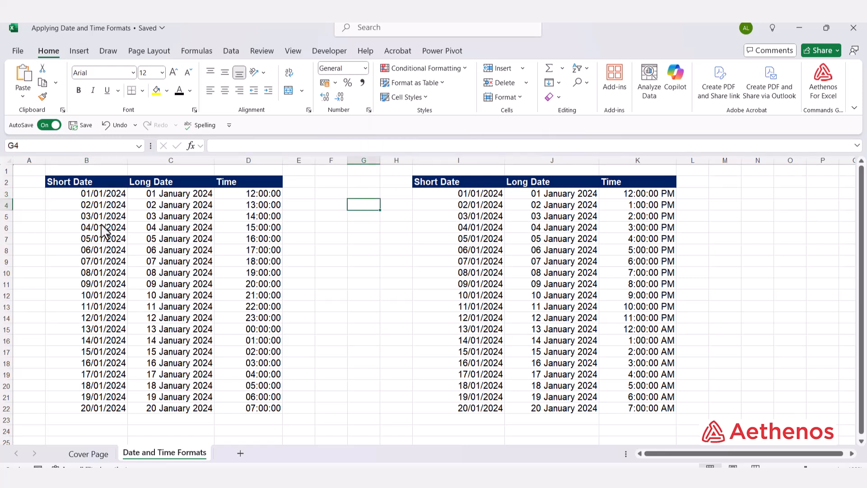
Step: Apply the General number format to the first four short dates in cells B3:B6
click(91, 195)
drag(92, 205, 90, 231)
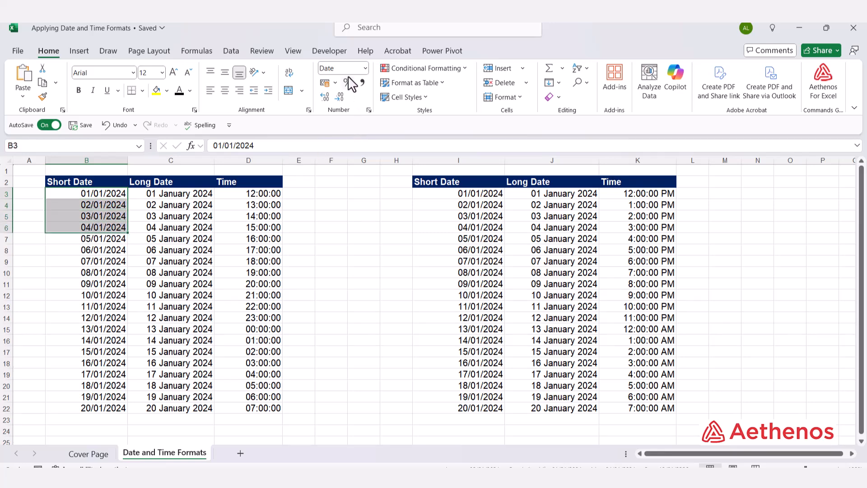
click(365, 68)
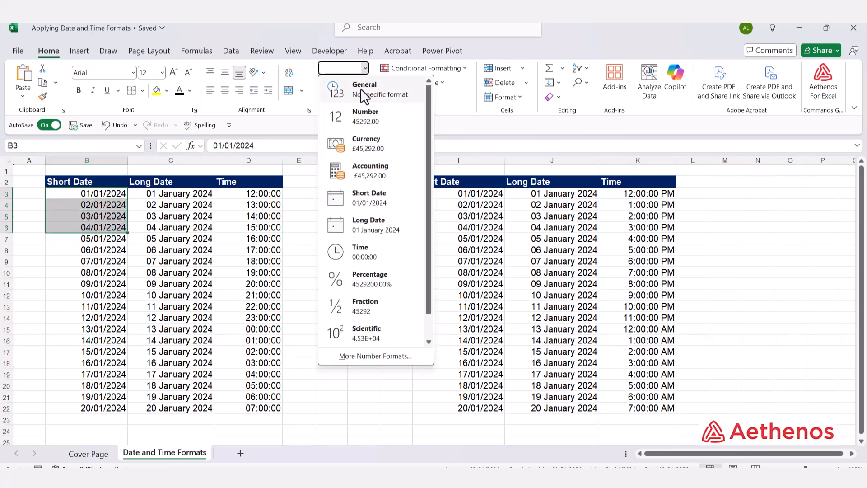
click(360, 88)
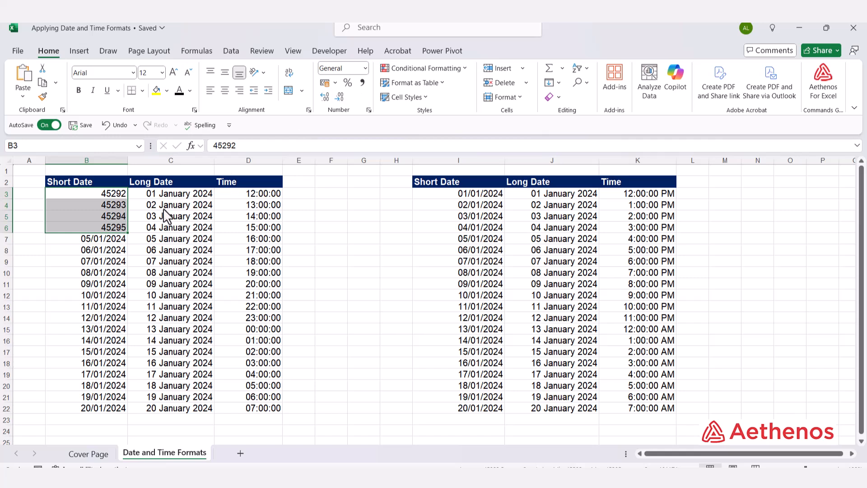
Step: Set cells B3:B6 back to the Short Date number format
click(91, 196)
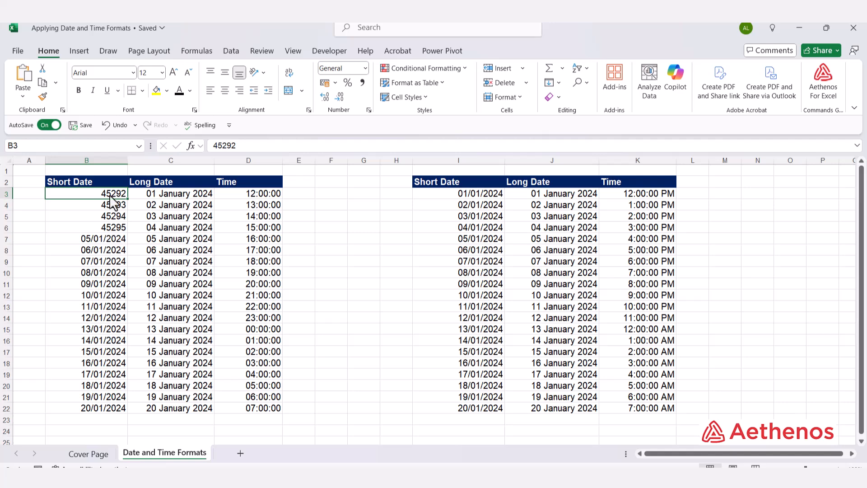
drag(111, 195, 111, 228)
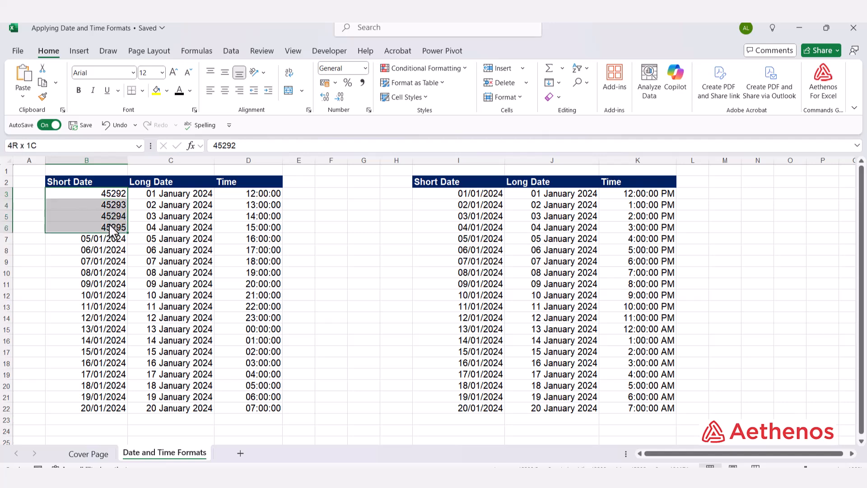
click(365, 68)
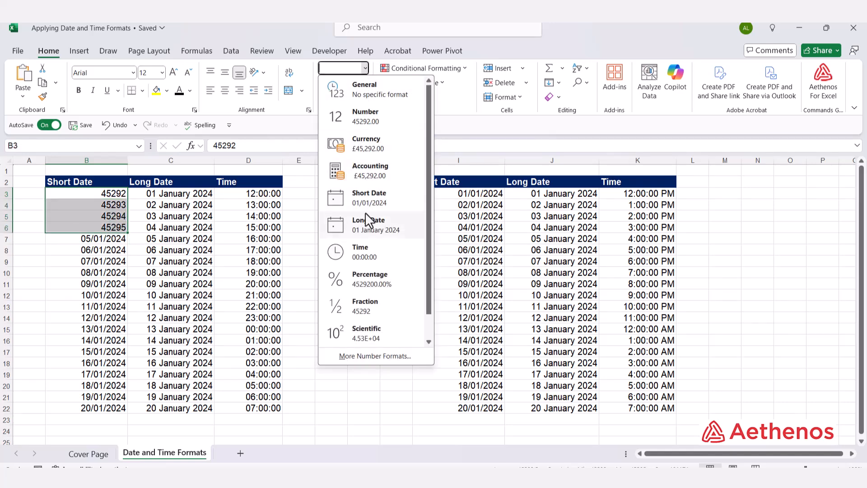
click(361, 201)
click(362, 238)
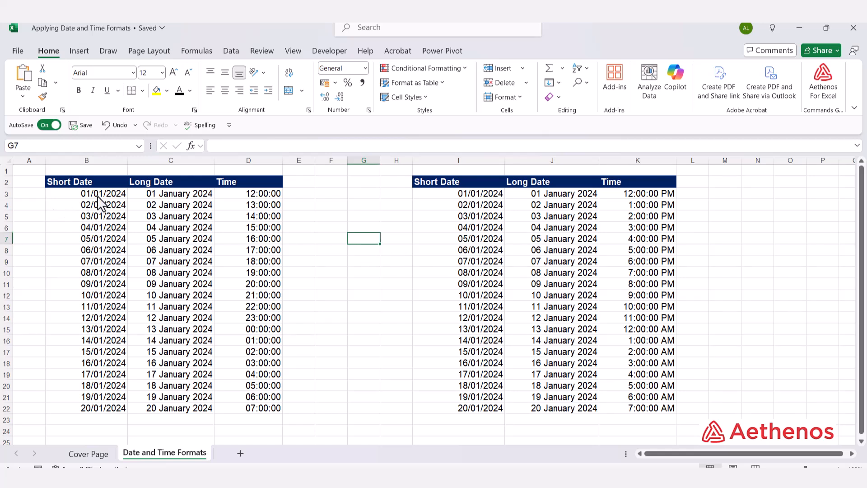
Step: Format cells B3:B7 with the Date type 14 March 2012, without the asterisk, for the English (United Kingdom) locale
drag(101, 194, 96, 243)
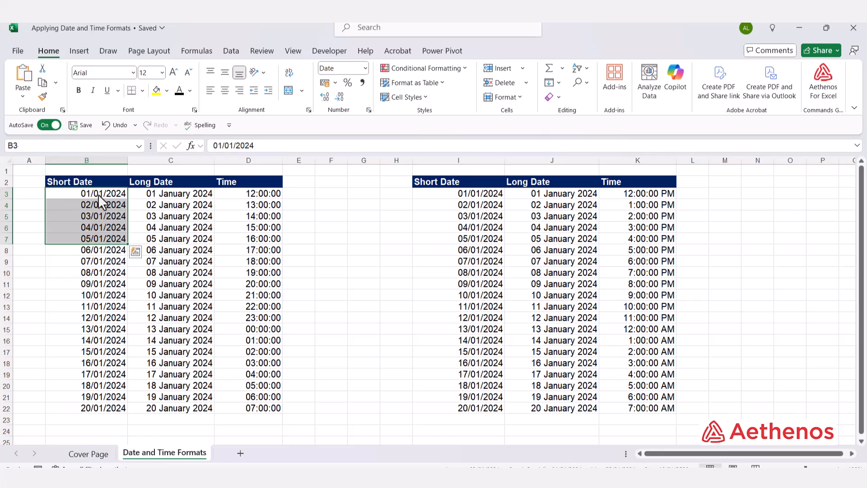
click(368, 110)
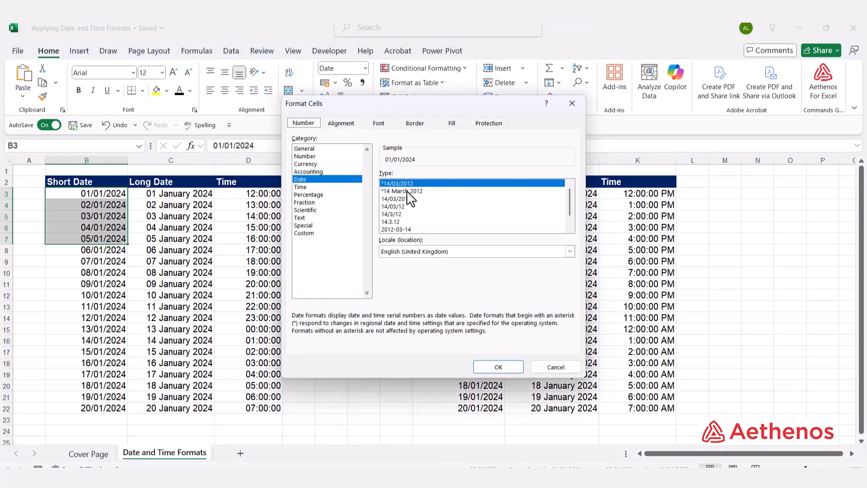
scroll(404, 206, down, 1)
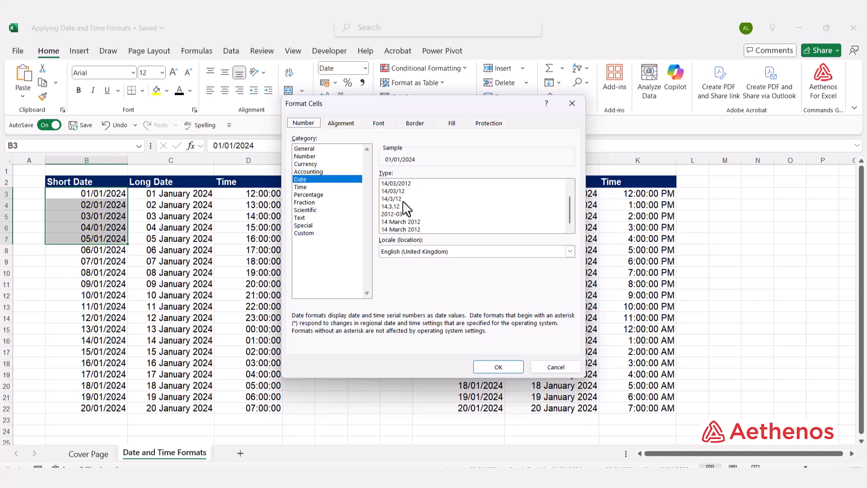
scroll(406, 209, up, 1)
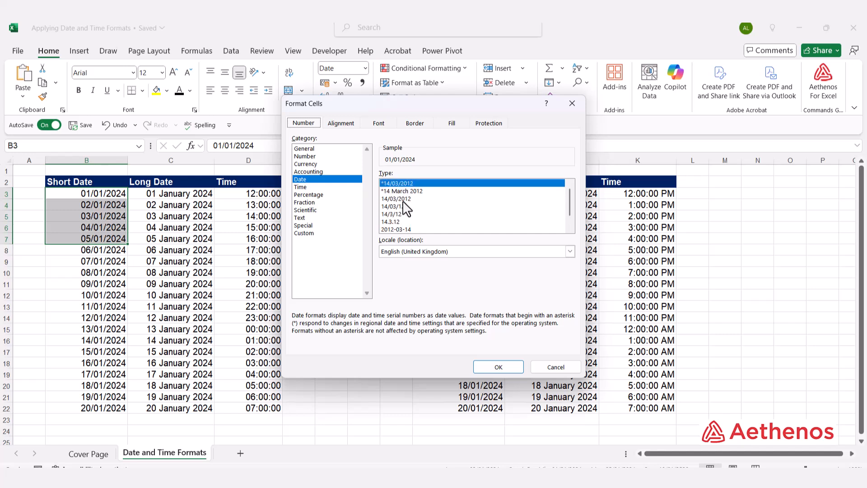
scroll(405, 209, down, 1)
scroll(405, 208, up, 1)
scroll(403, 207, down, 1)
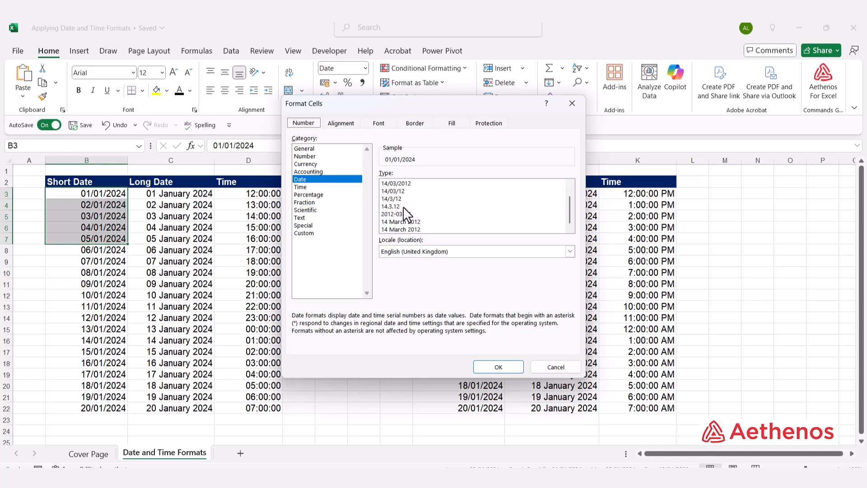
click(393, 221)
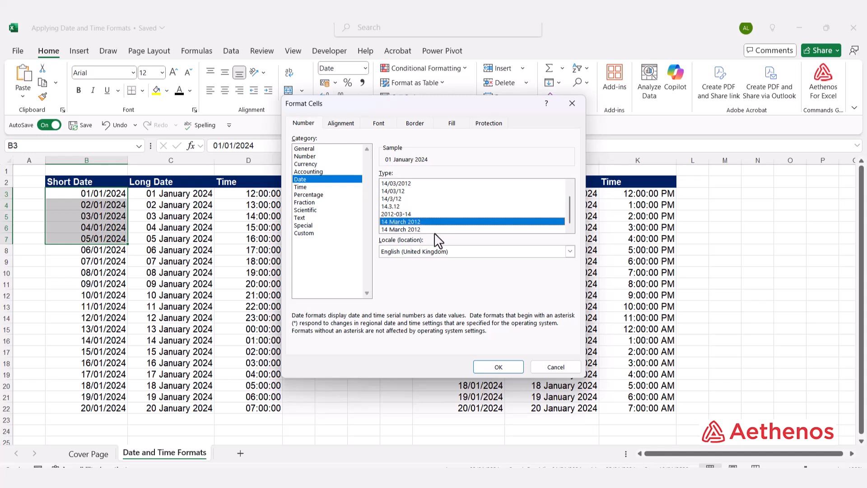
click(496, 367)
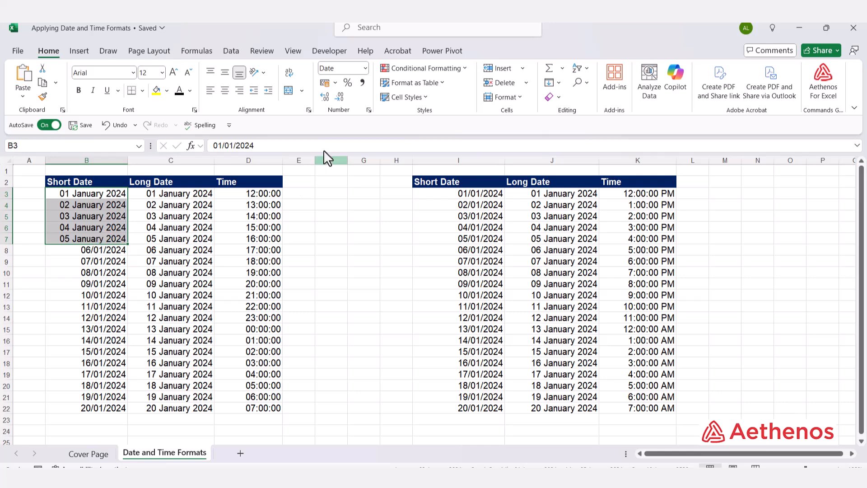
Step: Format cells B8:B11 with the Date type 14/3/12 for the English (United Kingdom) locale
click(75, 252)
drag(73, 253, 75, 282)
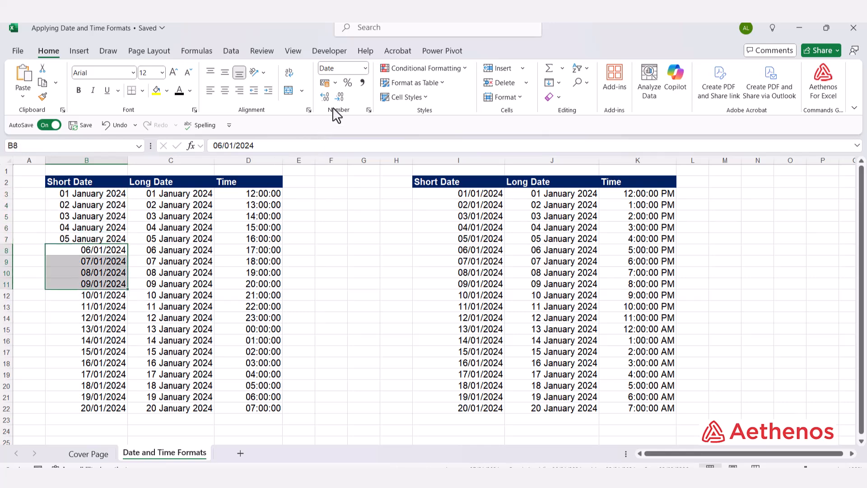
click(369, 110)
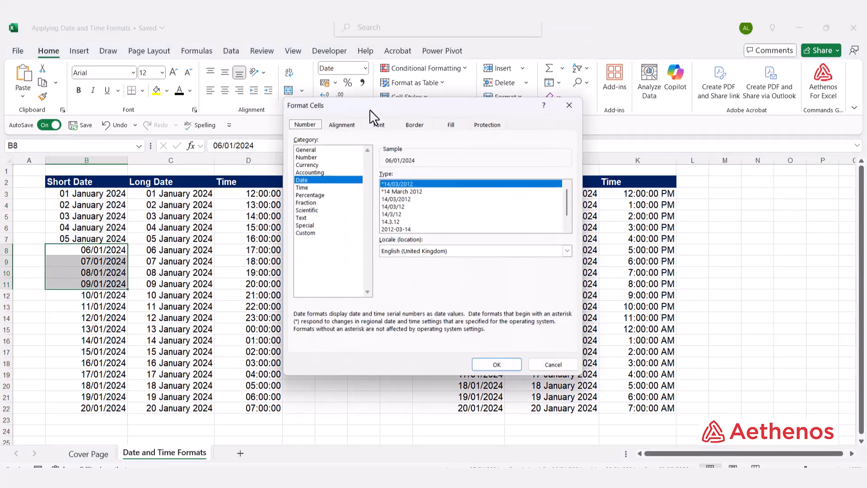
scroll(423, 232, down, 1)
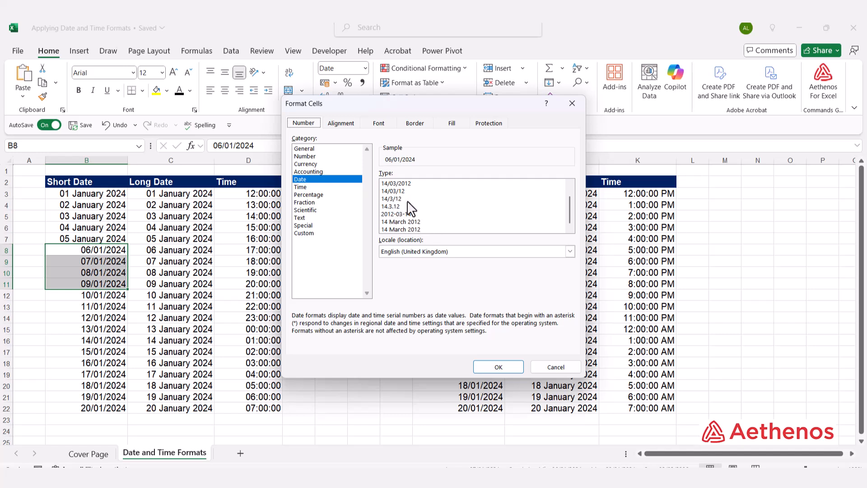
click(391, 198)
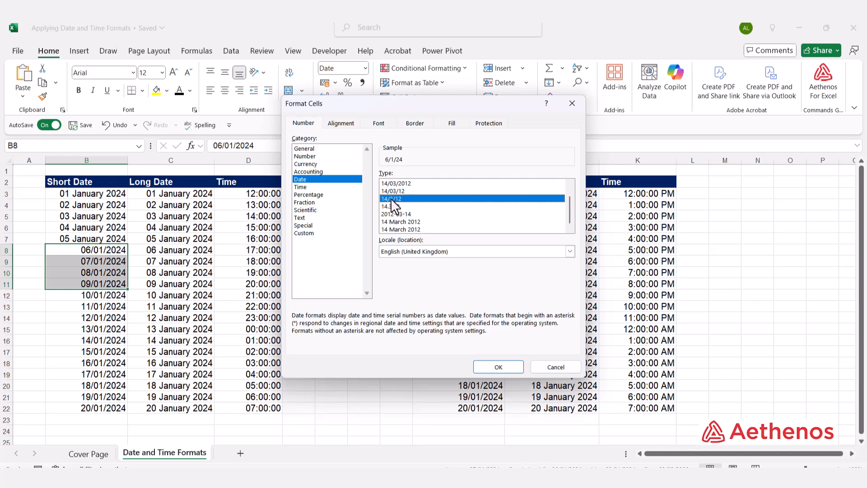
click(482, 364)
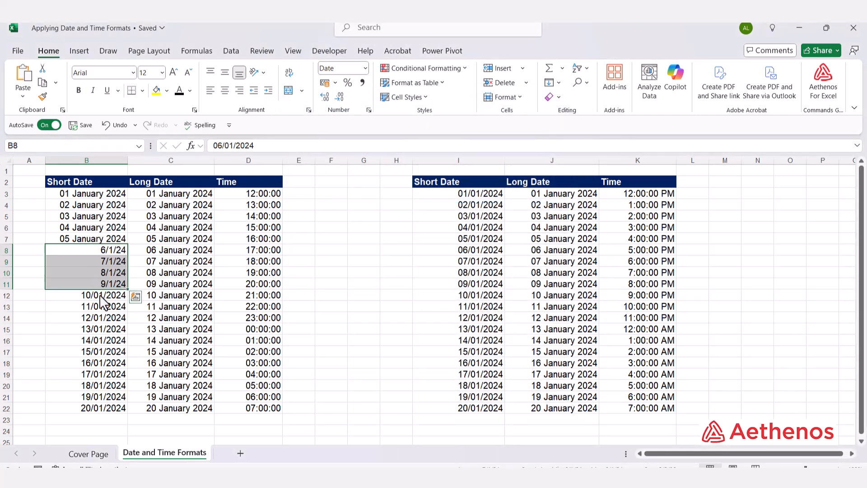
Step: Review the date types offered for the English (United States) locale on cells B8:B11 without applying any
click(368, 109)
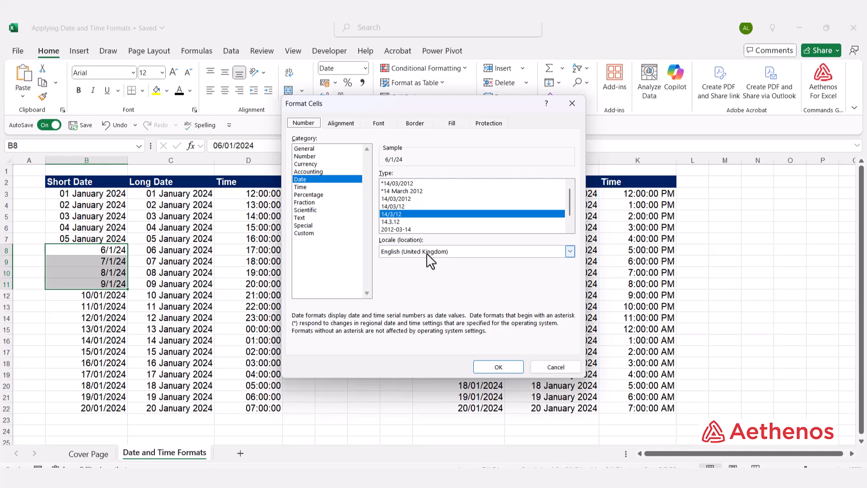
click(569, 251)
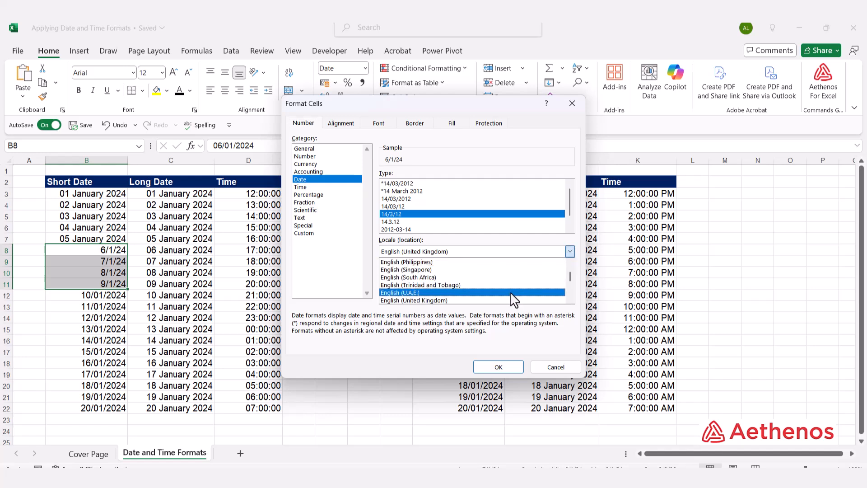
scroll(499, 295, down, 1)
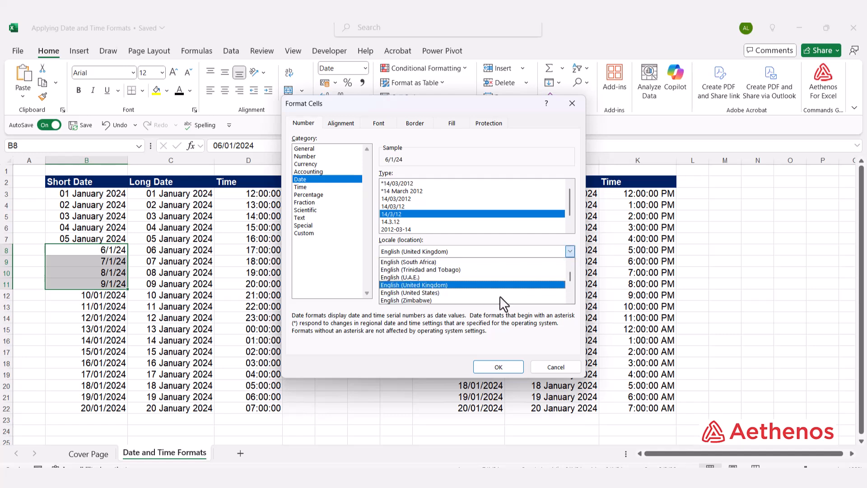
click(470, 295)
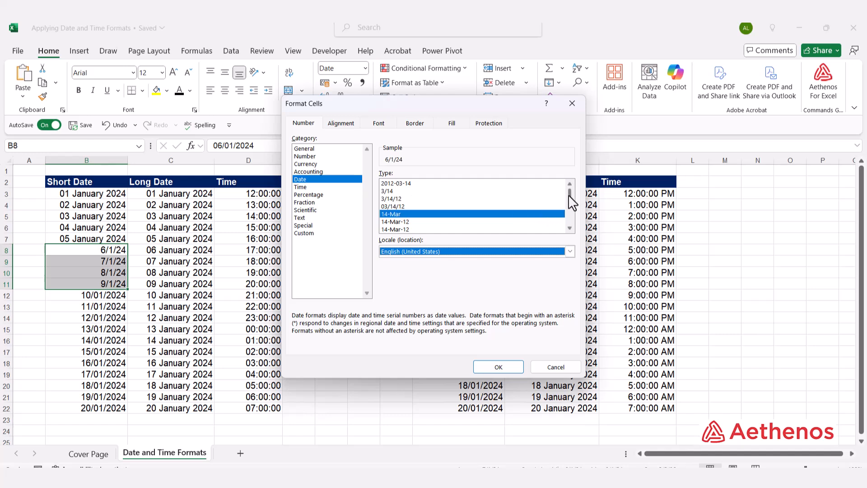
mouse_move(568, 194)
mouse_down()
mouse_move(568, 217)
mouse_move(563, 192)
mouse_up()
click(546, 366)
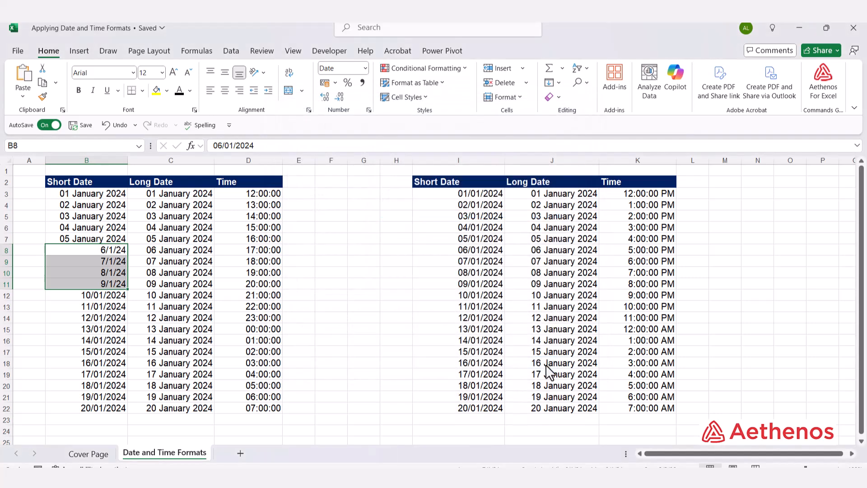
Step: Apply the Short Date format to column F and enter the date 01/01/2024 in cell F4
click(386, 264)
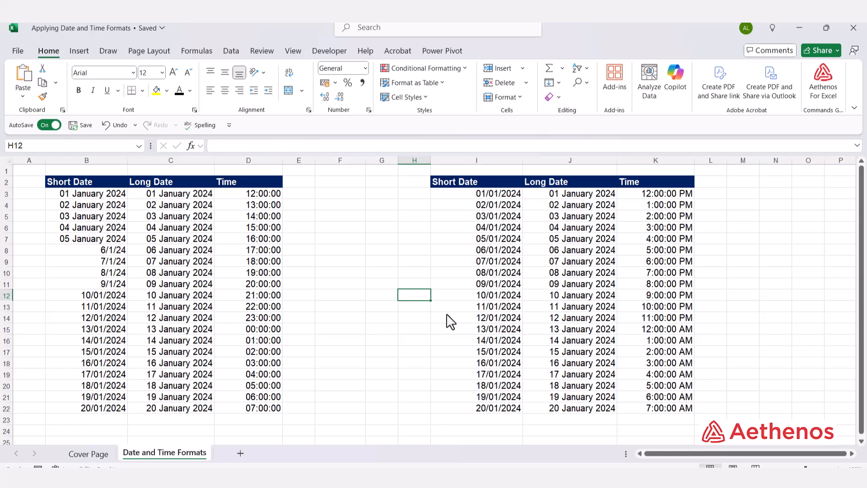
click(341, 161)
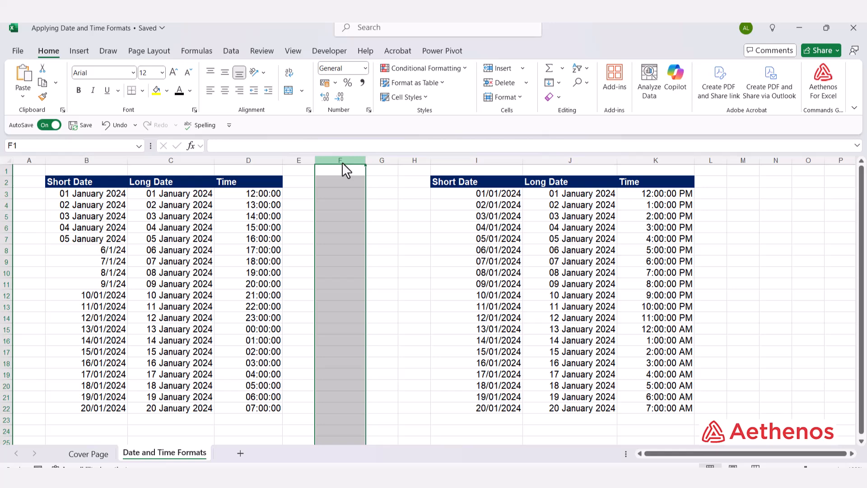
click(364, 68)
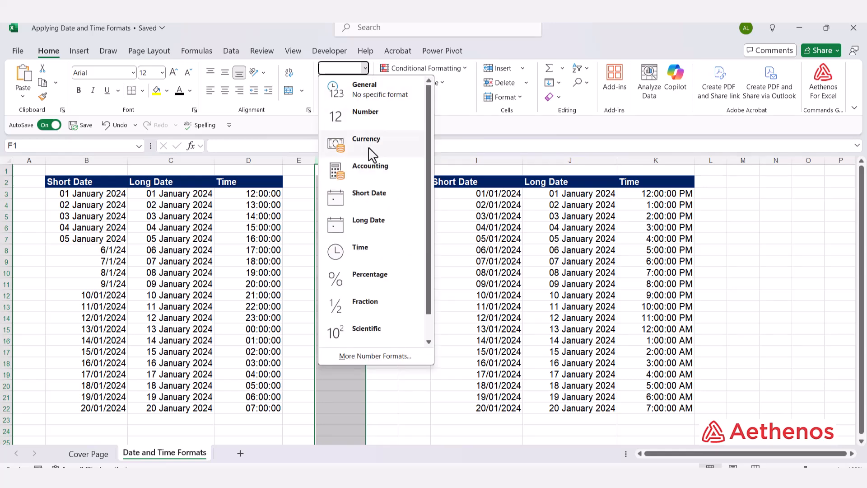
click(354, 198)
click(331, 206)
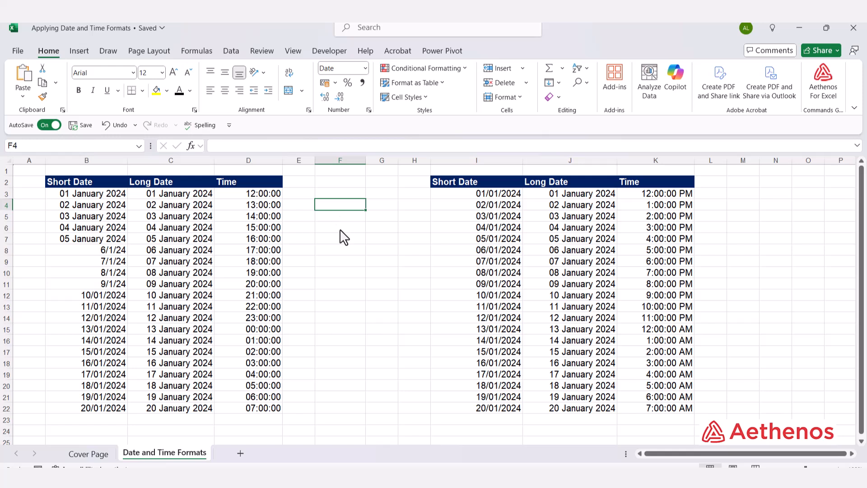
text(1/1/2024)
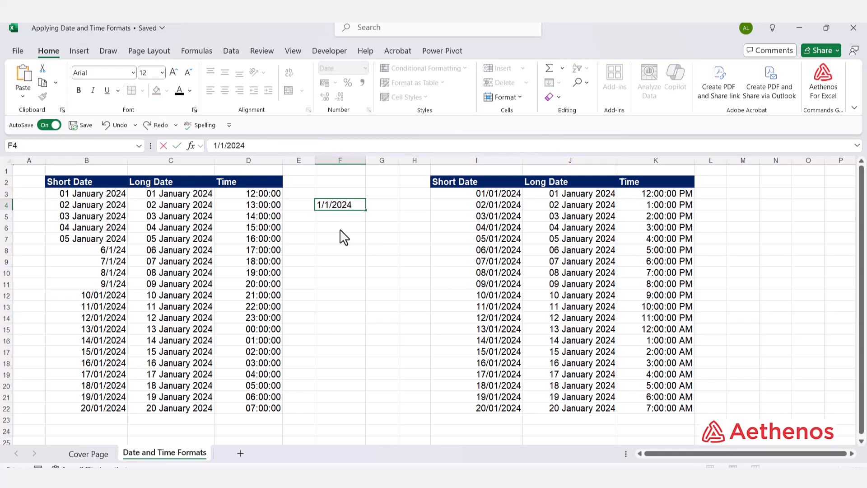
key(Return)
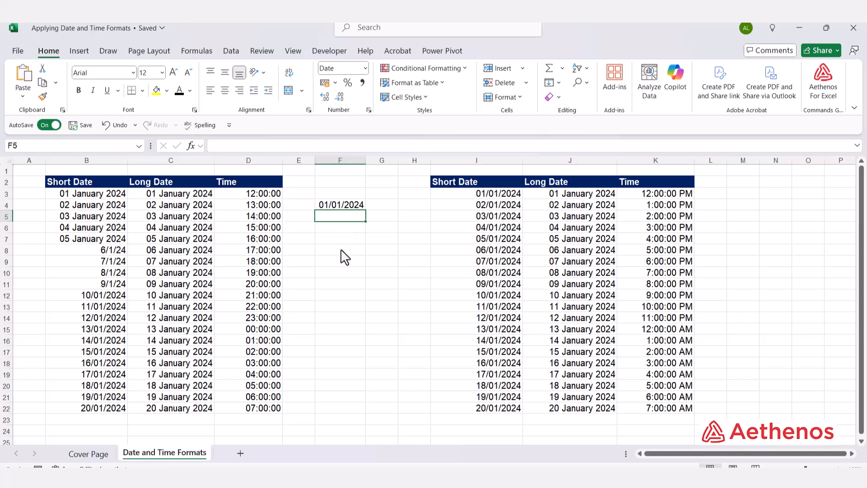
Step: Apply the Long Date format to column G and enter 1/1/2024 in cell G4
click(386, 160)
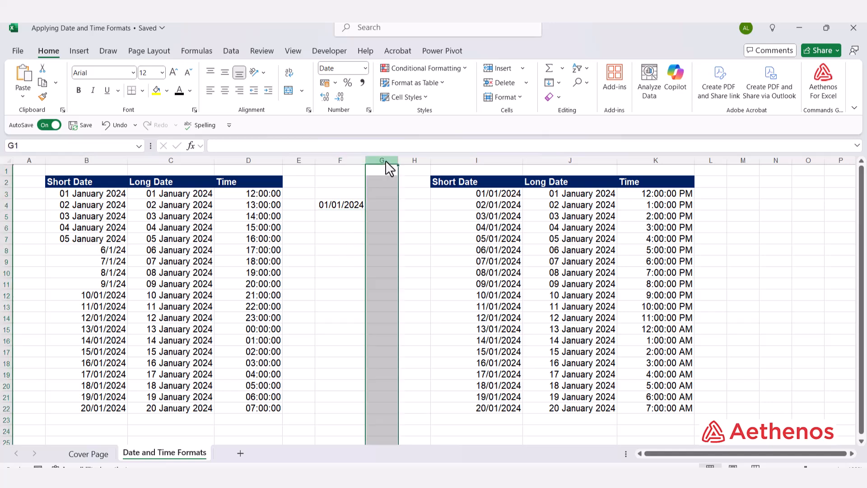
click(365, 68)
click(357, 224)
click(375, 204)
text(1/1/)
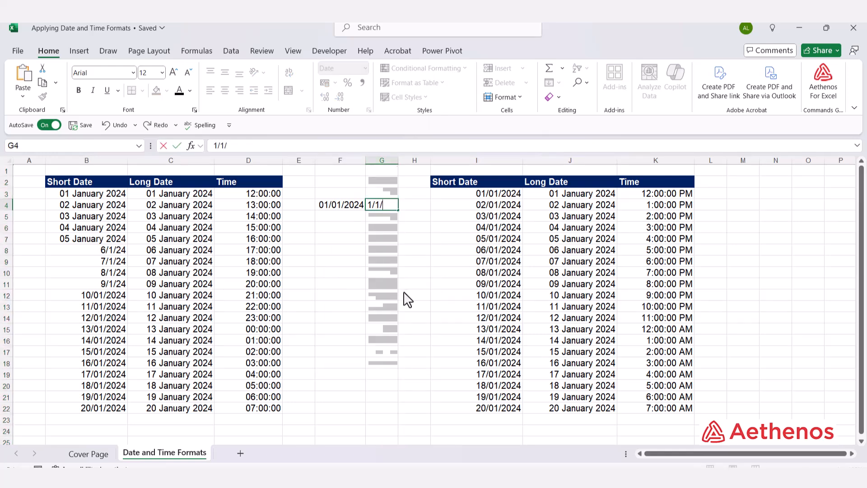
text(2024)
key(Return)
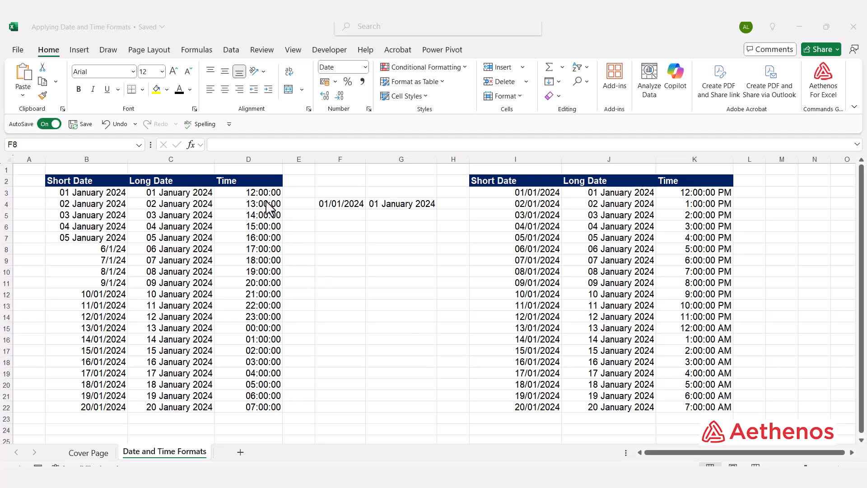
Step: Format the times in D3:D22 with the Time type 1:30:55 PM for the English (United Kingdom) locale
click(252, 190)
click(253, 190)
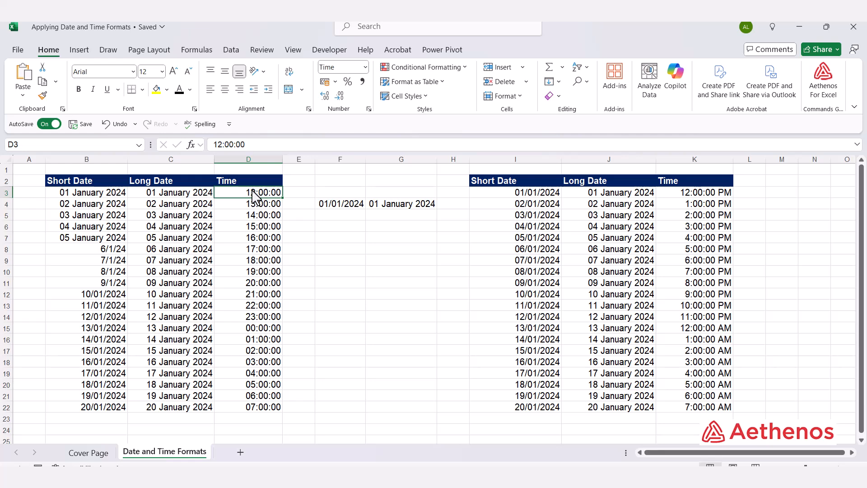
key(ctrl+shift+Down)
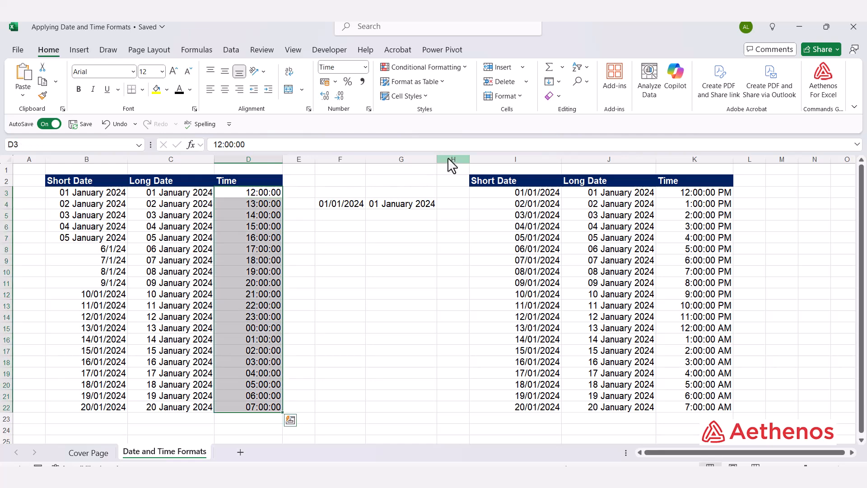
click(369, 109)
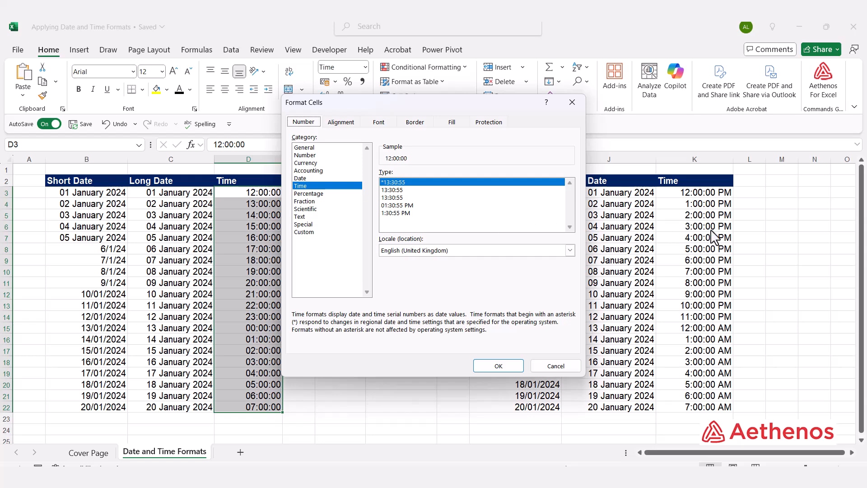
click(390, 213)
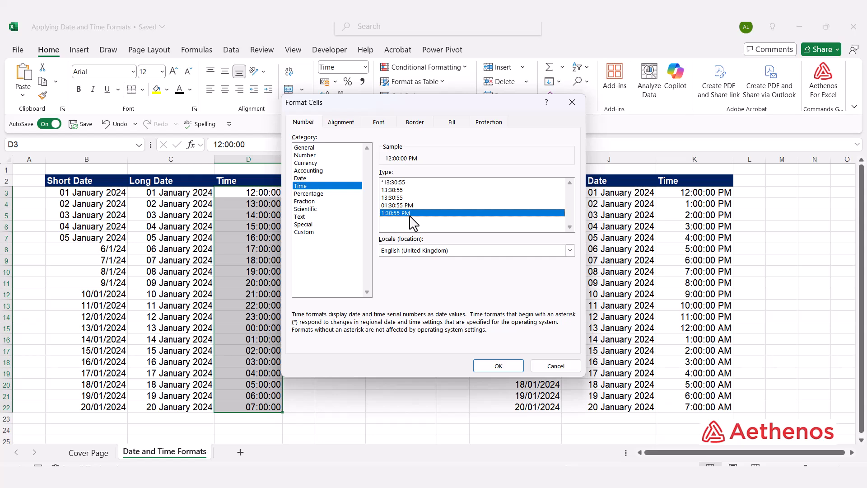
click(486, 366)
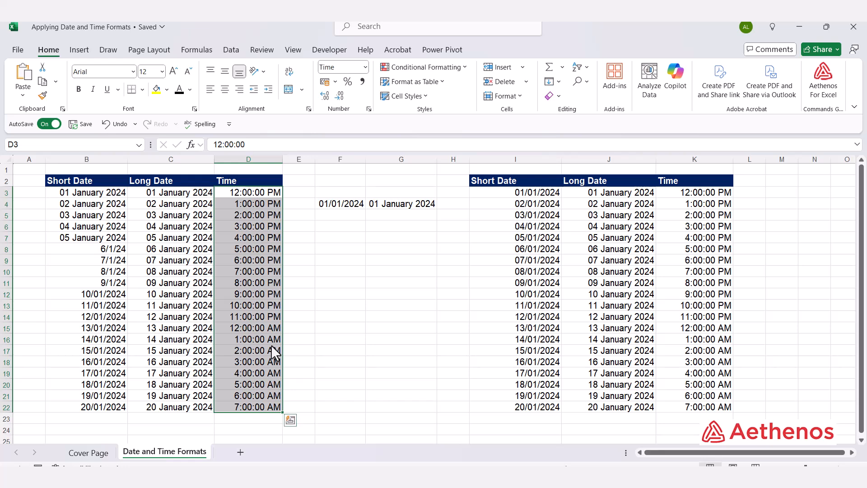
Step: Format the times in D3:D22 with the Time type 1:30 PM for the English (United States) locale
click(369, 108)
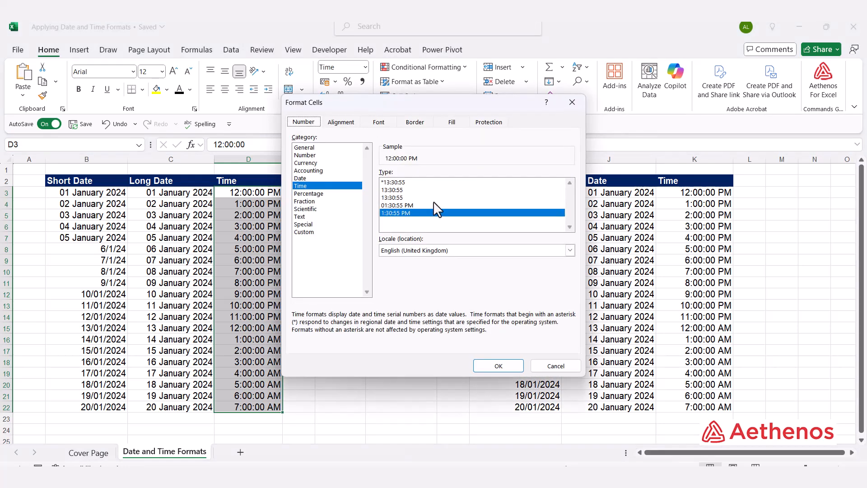
click(397, 198)
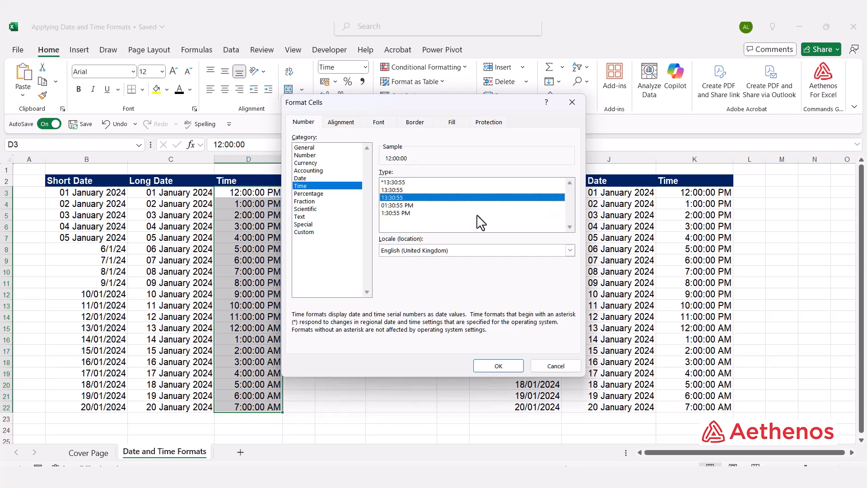
click(570, 250)
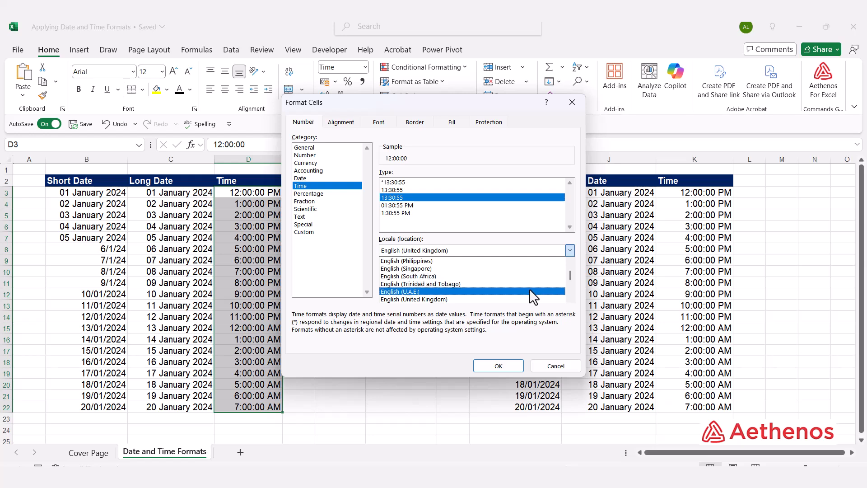
scroll(528, 298, down, 1)
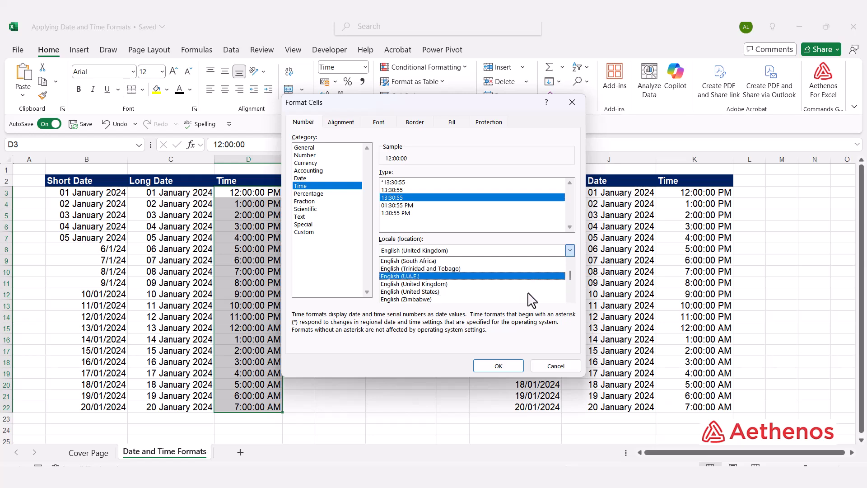
click(475, 294)
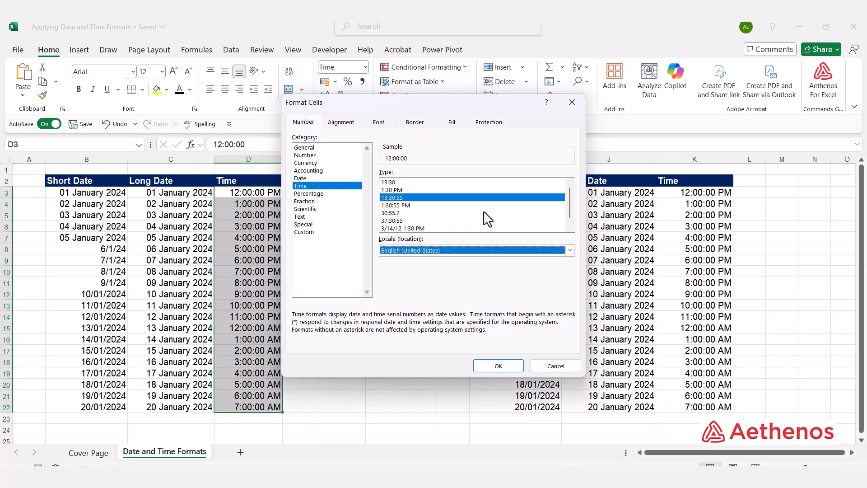
click(397, 191)
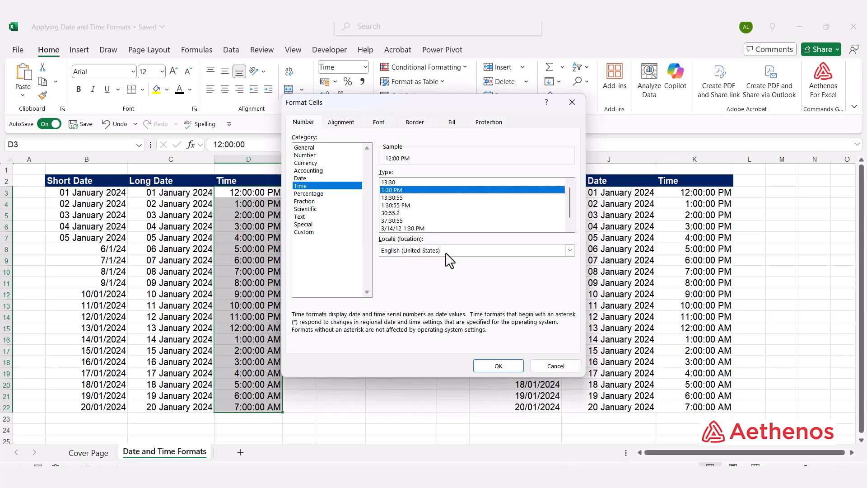
click(505, 363)
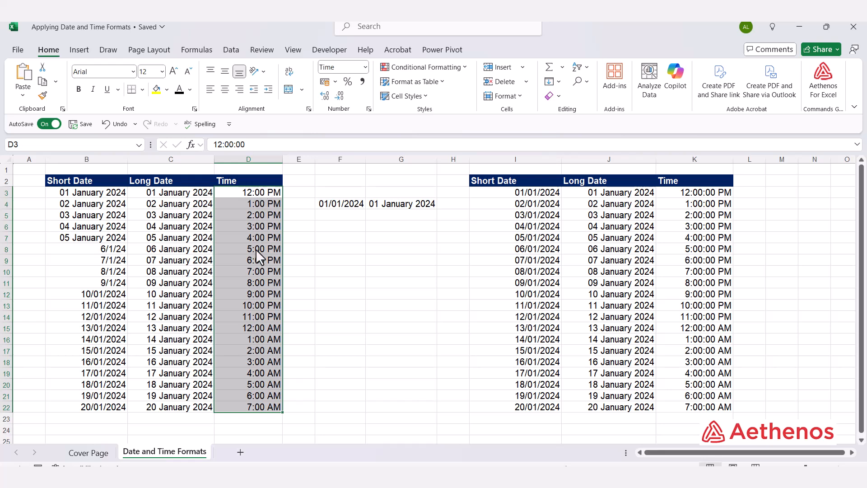
click(357, 309)
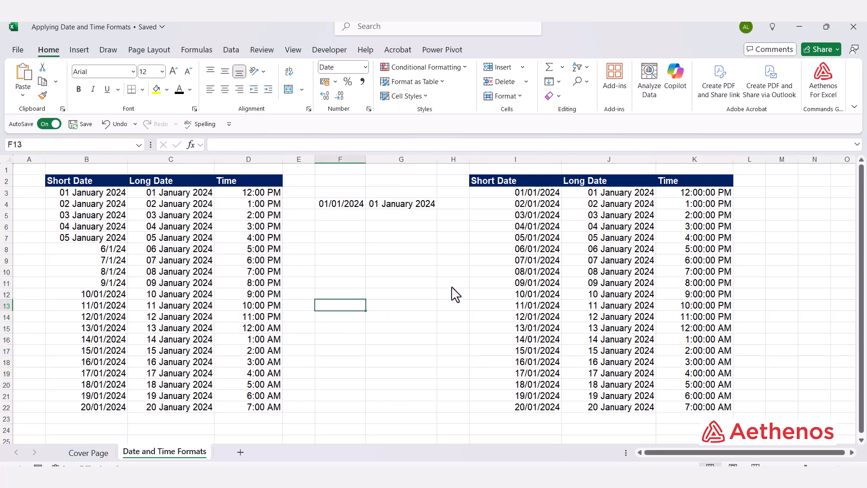